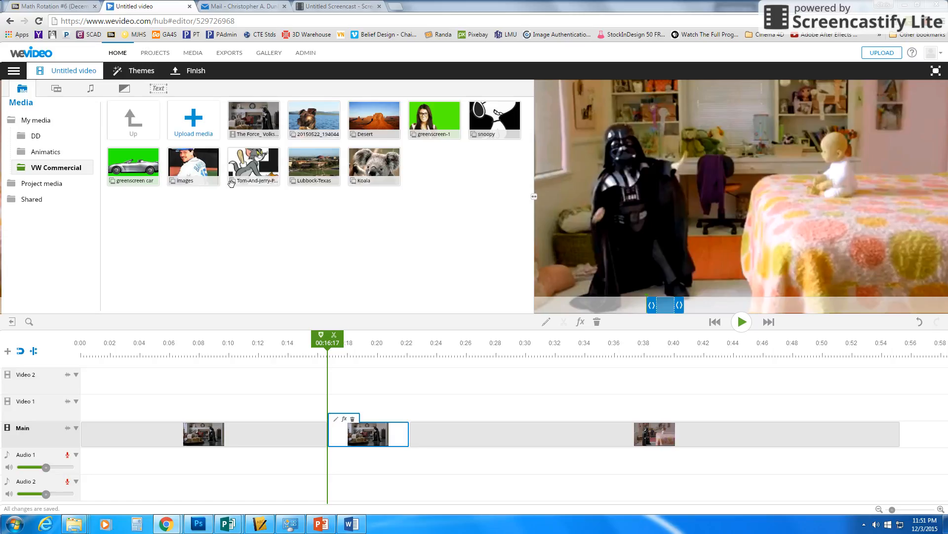
Place the greenscreen-1 image on the Video 2 track, starting at the playhead above the short middle clip.
click(438, 134)
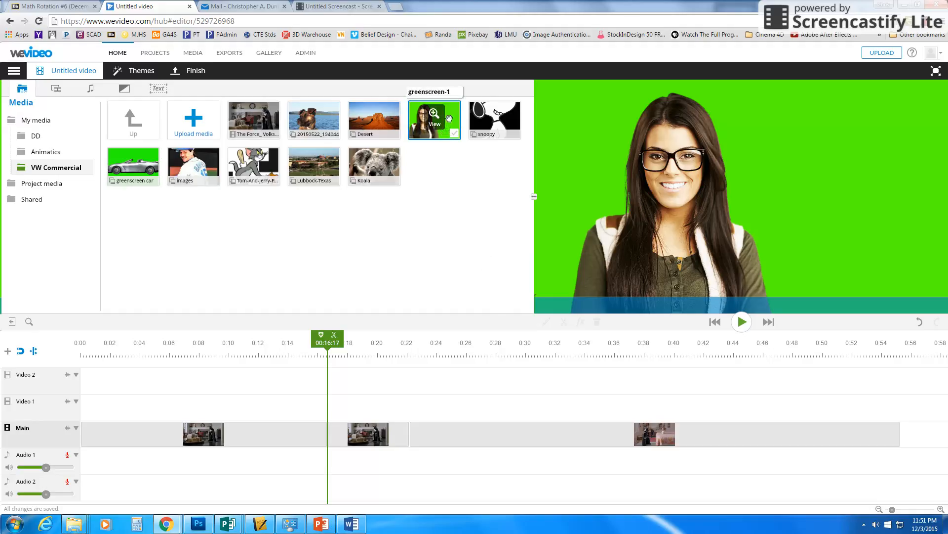
drag(452, 113, 352, 376)
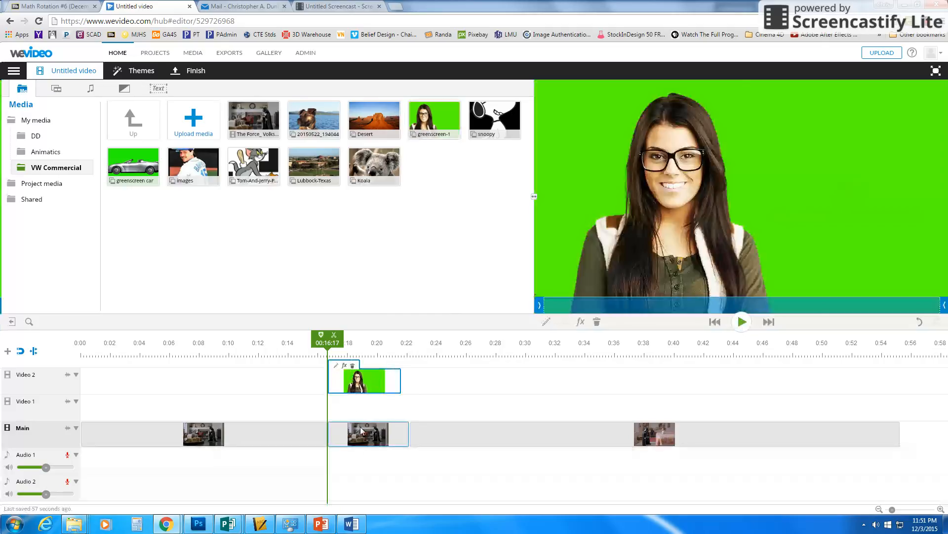
Key out the green background (57ff00) of the greenscreen-1 clip, and set gain to 58 and balance to 36.
click(335, 367)
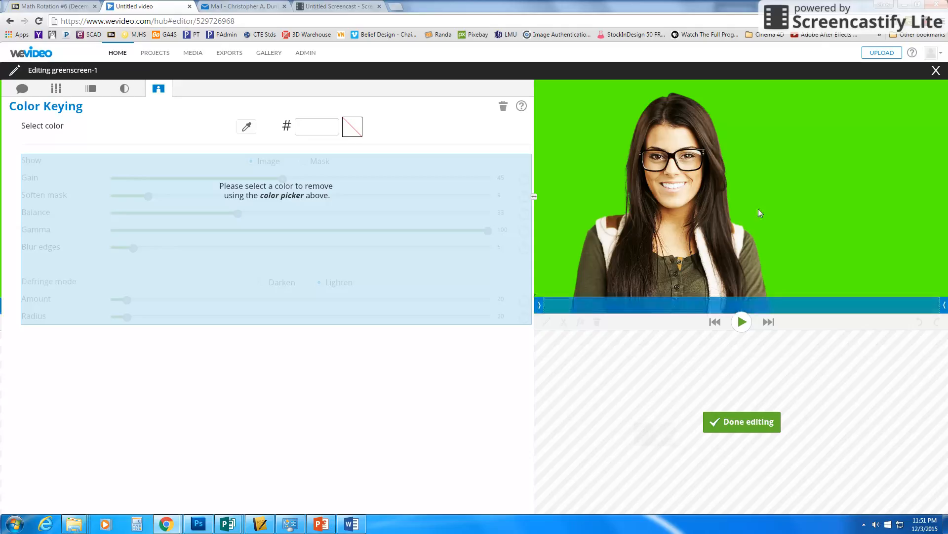
click(245, 128)
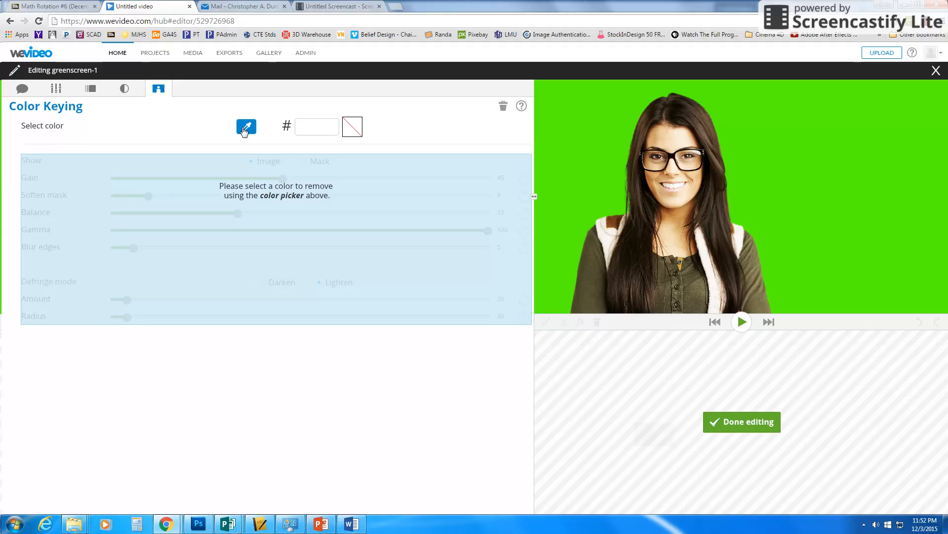
click(579, 104)
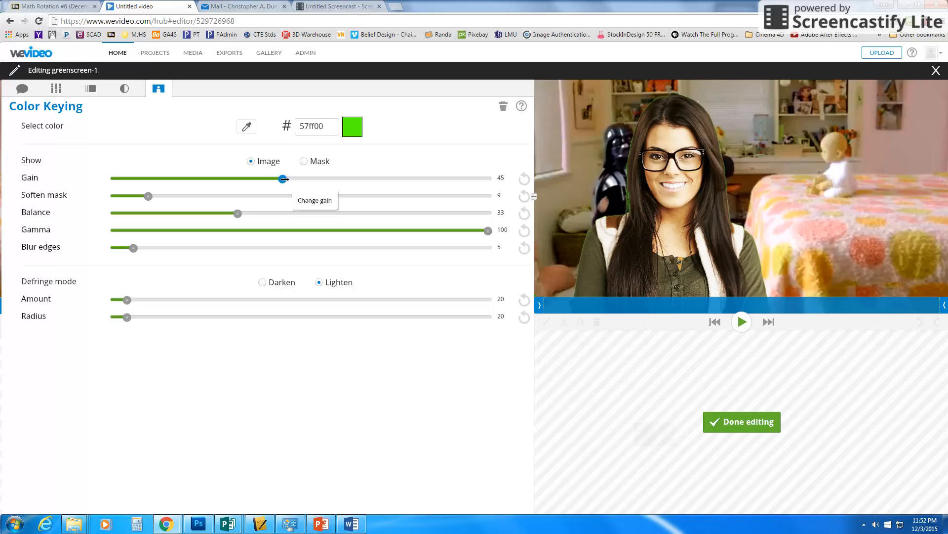
drag(282, 179, 331, 180)
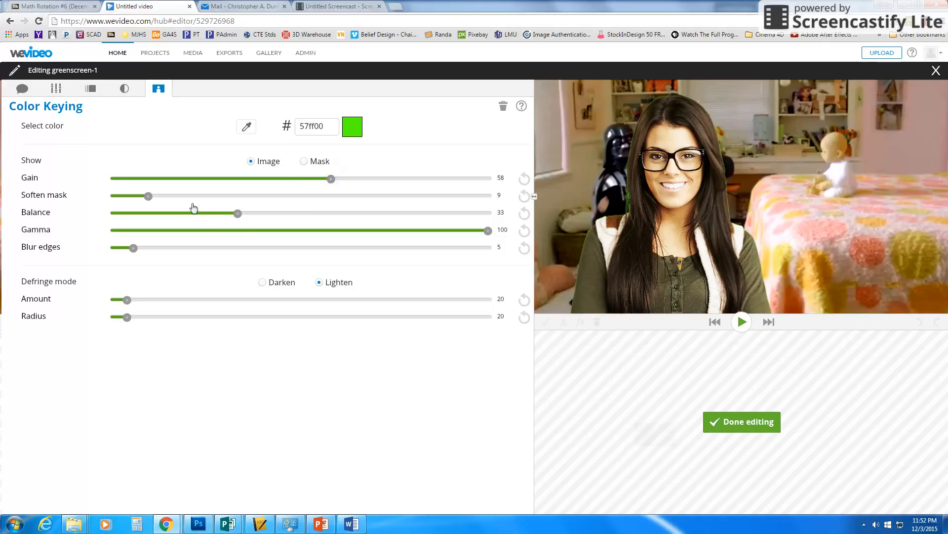
mouse_move(239, 214)
mouse_down()
mouse_move(263, 213)
mouse_move(248, 223)
mouse_up()
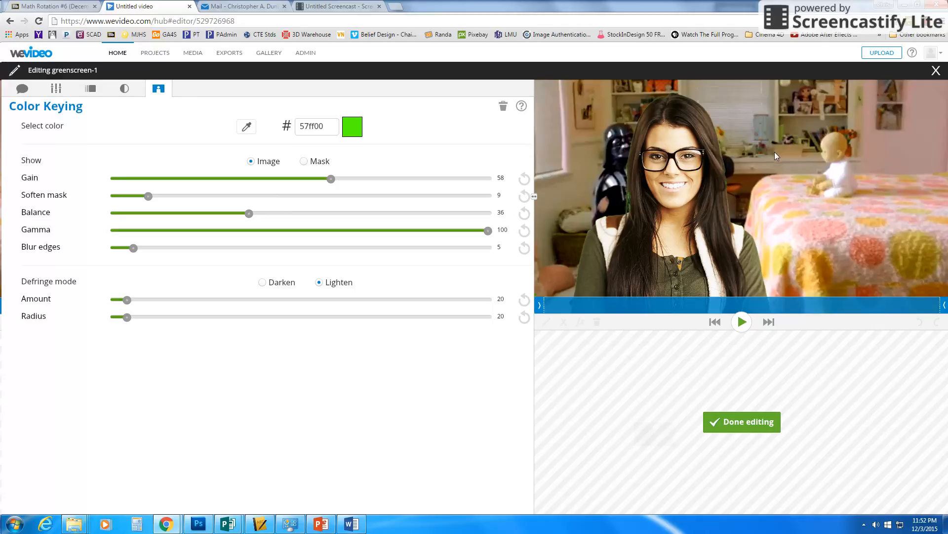
Scale the keyed woman to 0.43, move her to the frame's lower-left corner at x -30, y 270, and finish editing.
click(56, 89)
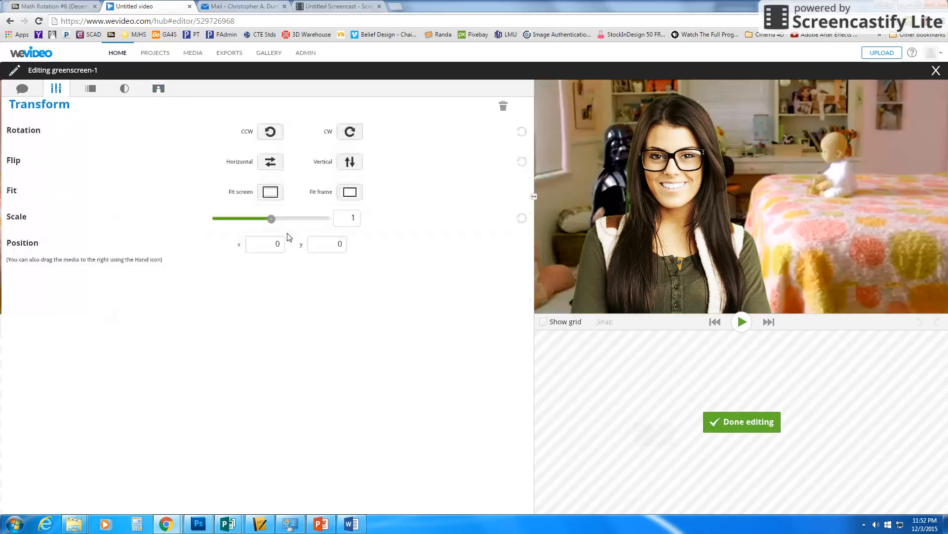
drag(271, 219, 240, 219)
drag(698, 216, 564, 287)
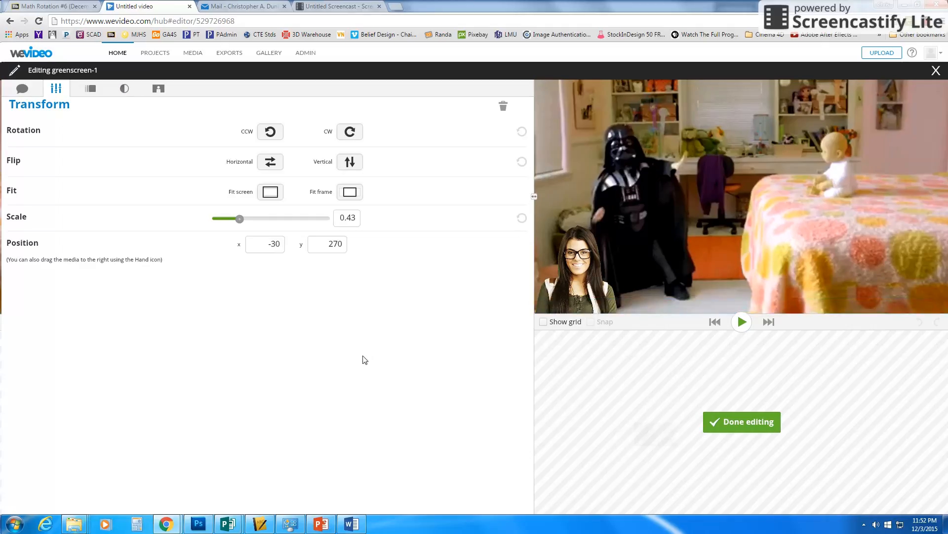
click(738, 425)
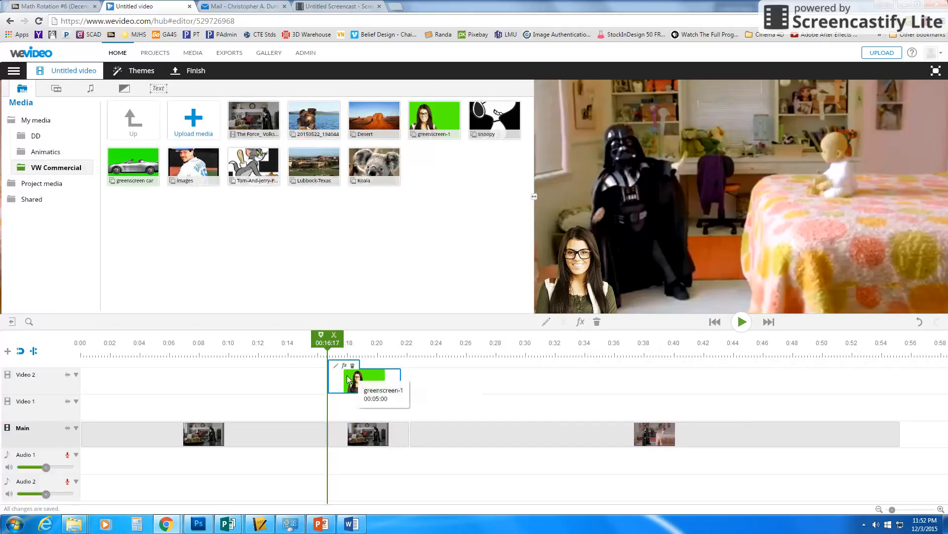
Preview the original greenscreen-1 image, and delete its clip from the Video 2 track.
click(348, 380)
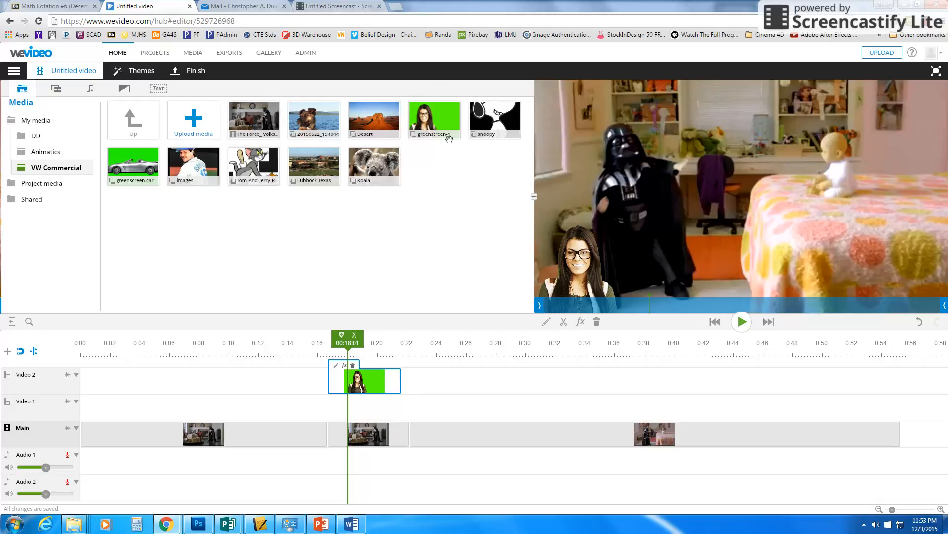
click(433, 125)
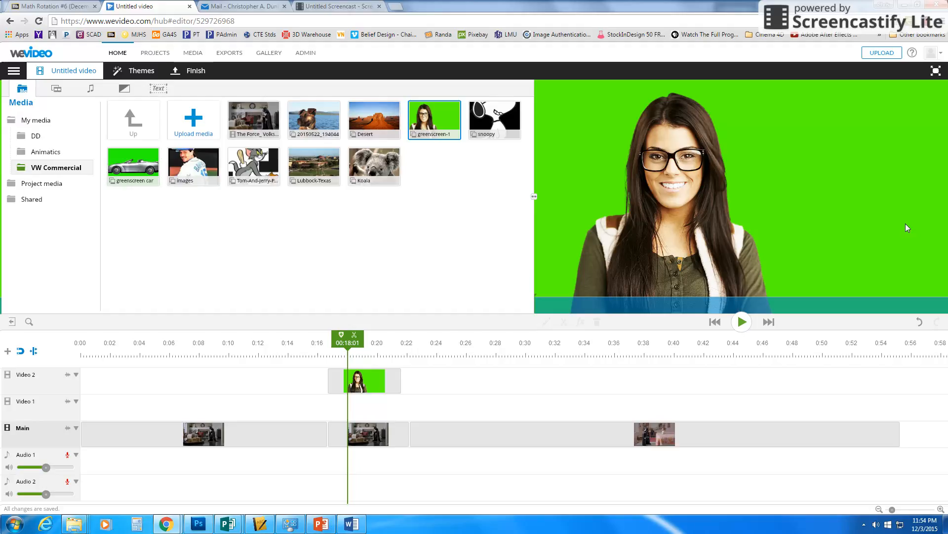
click(336, 387)
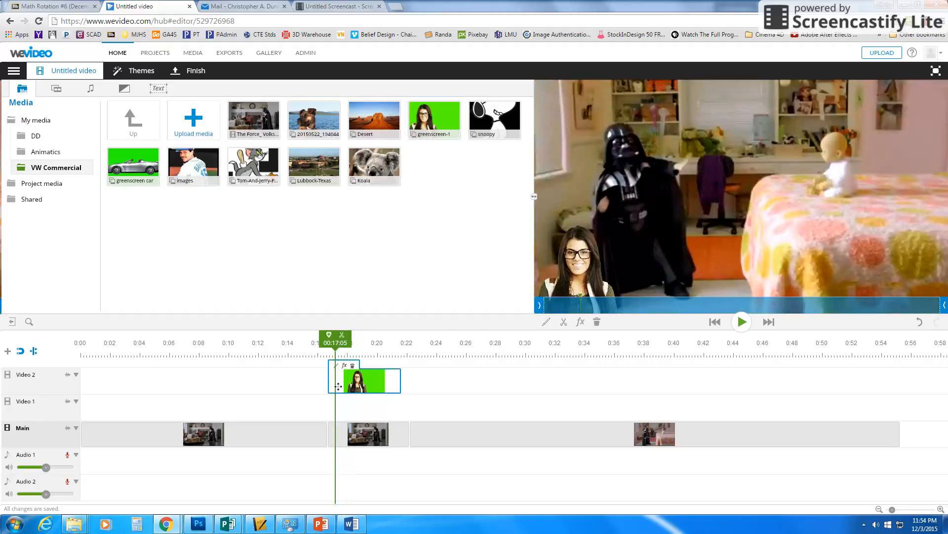
click(354, 366)
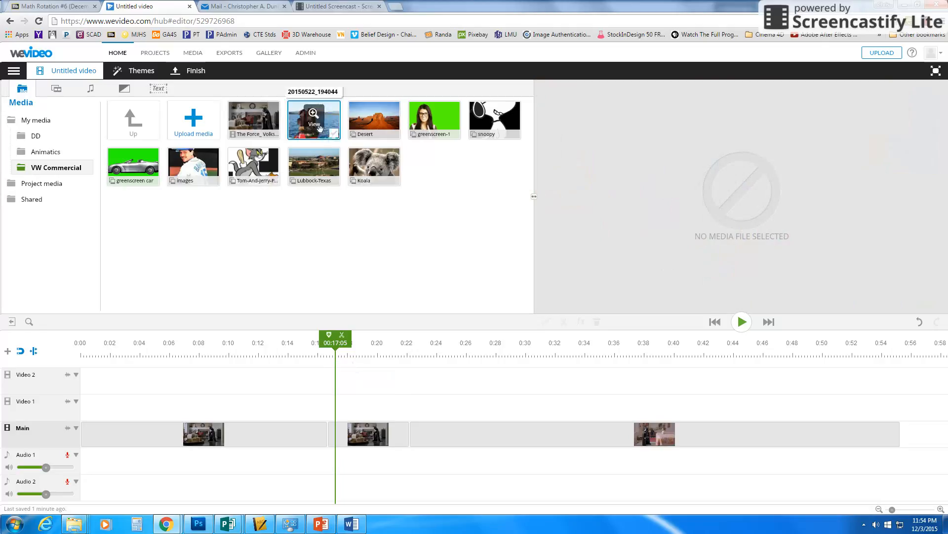
Add the dog picture to the Video 2 track and key out its pale sky color, e3eef0.
drag(314, 133, 364, 386)
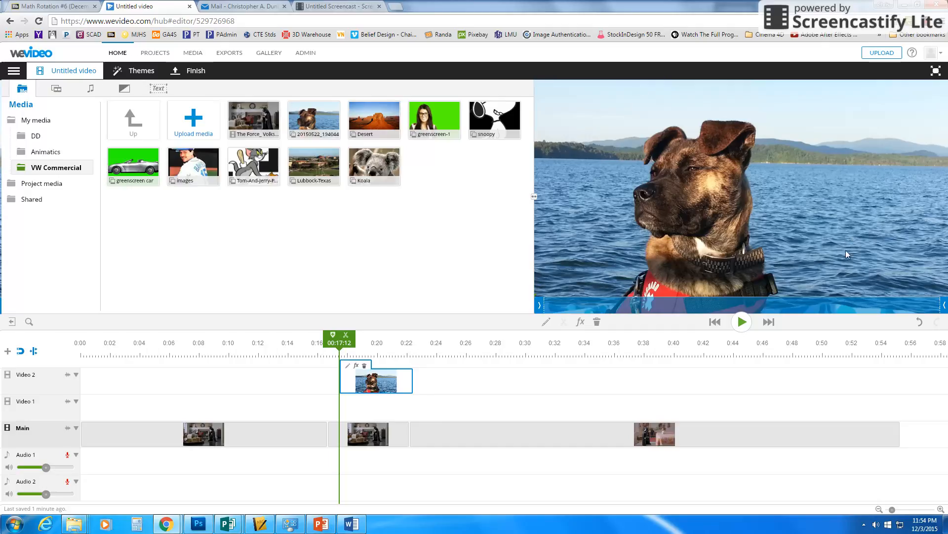
click(349, 368)
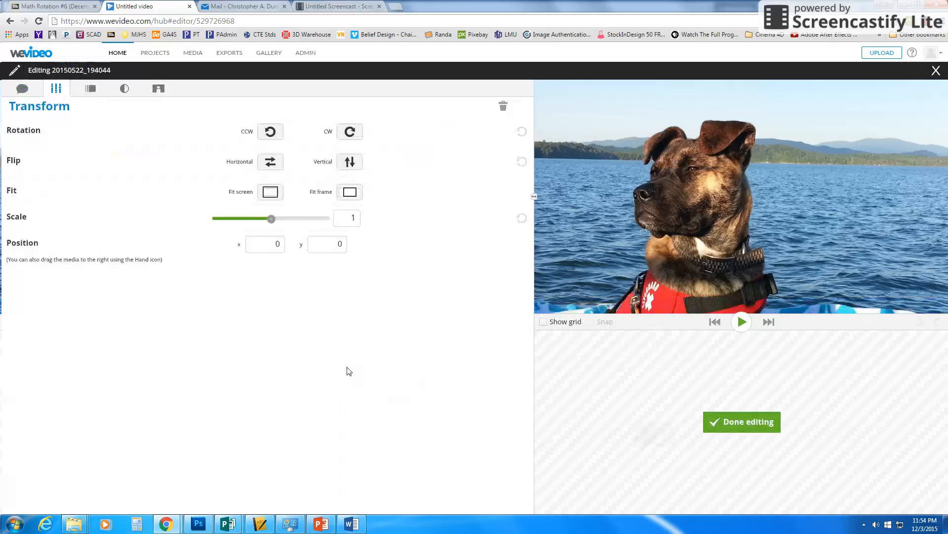
click(159, 89)
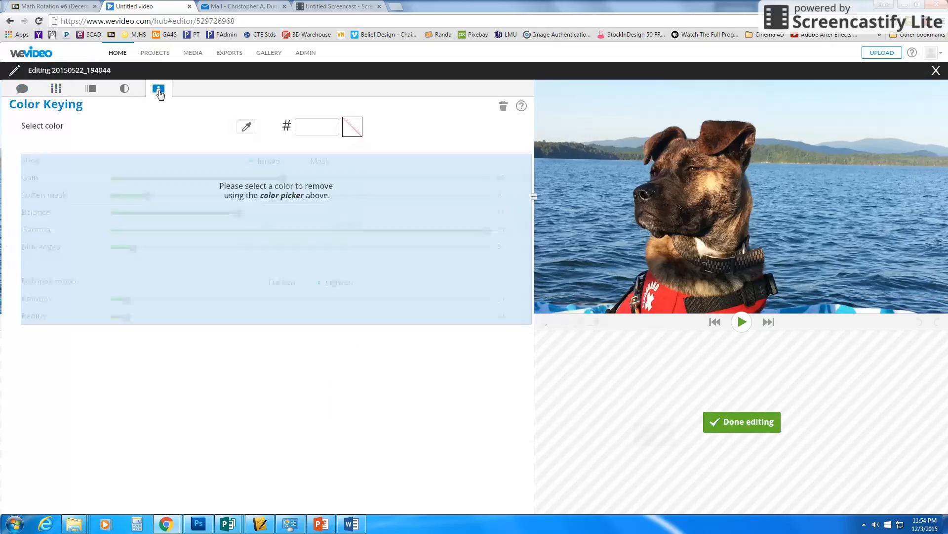
click(247, 127)
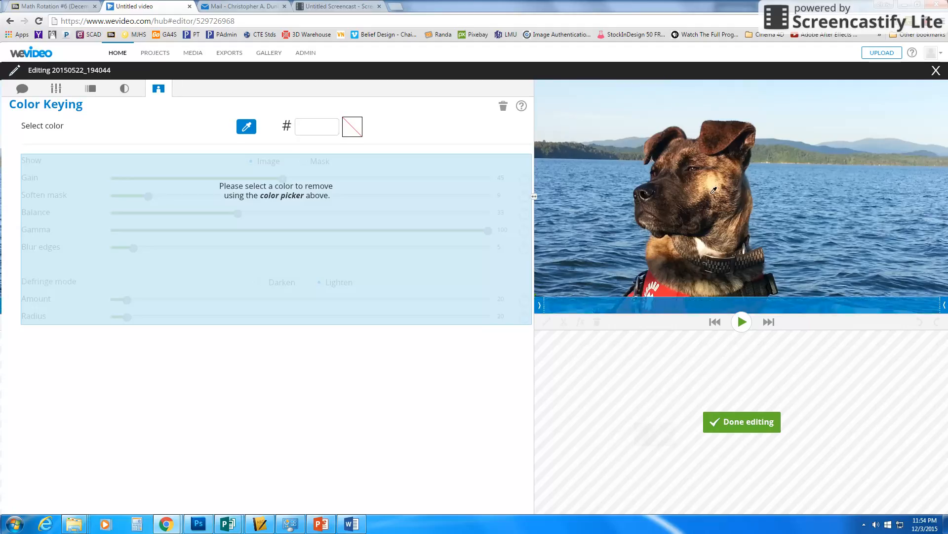
click(558, 129)
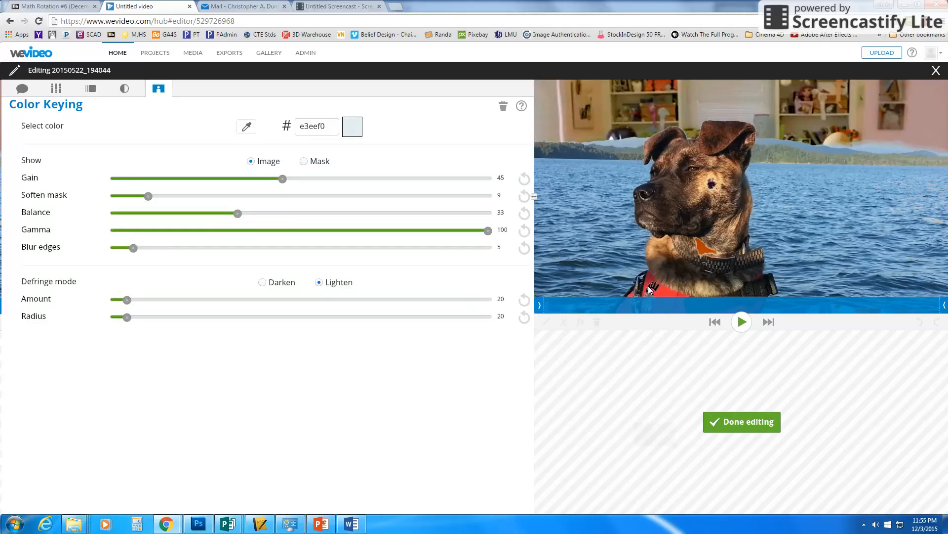
Try moving the keyed dog picture around the frame, reset its transform, and leave the clip editor.
click(679, 212)
drag(669, 207, 689, 139)
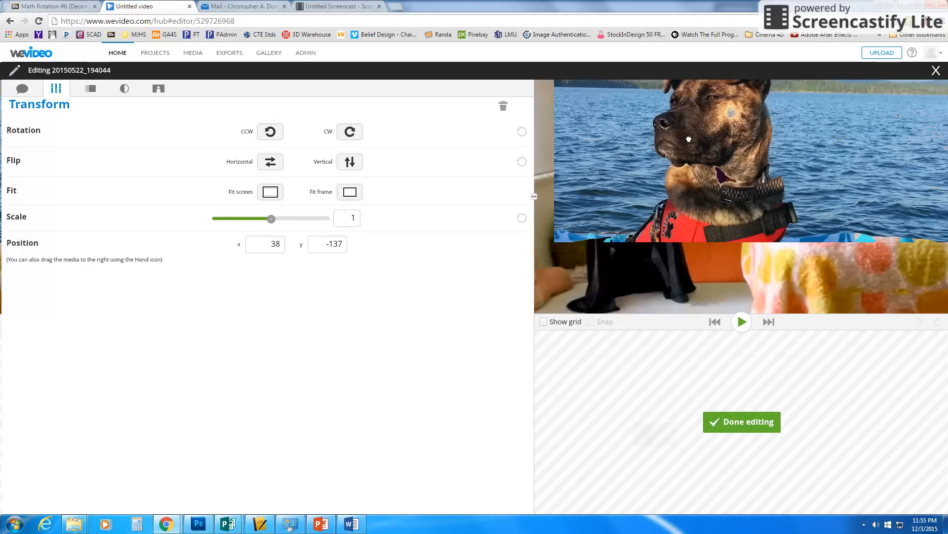
drag(688, 139, 650, 236)
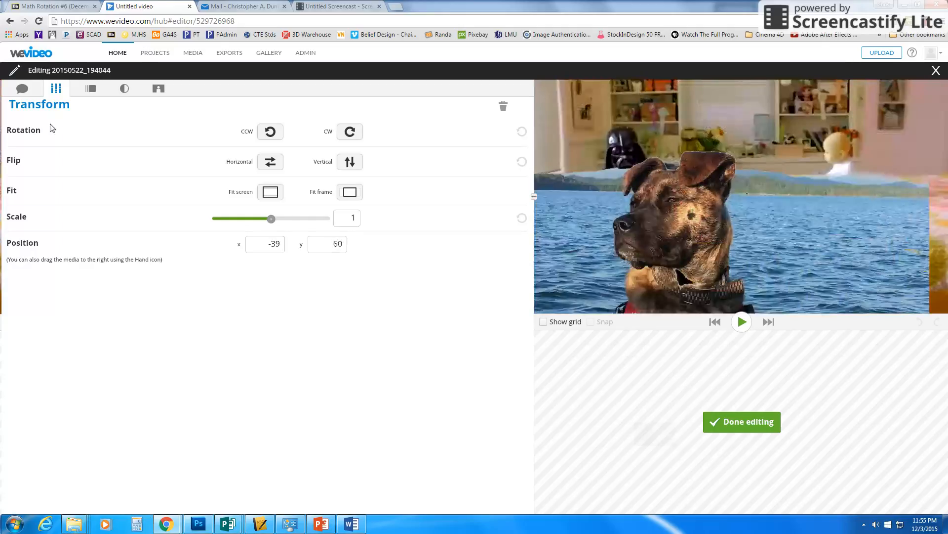
click(504, 108)
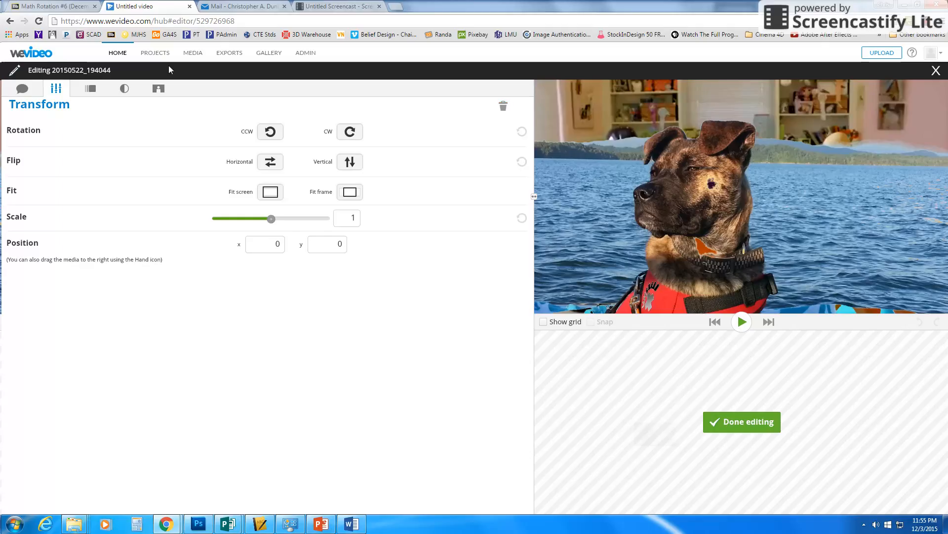
click(158, 89)
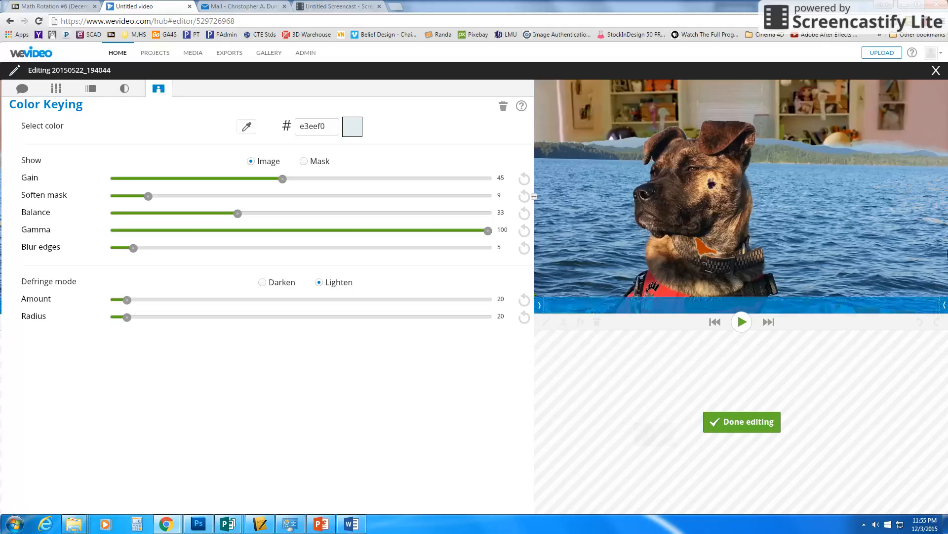
click(933, 74)
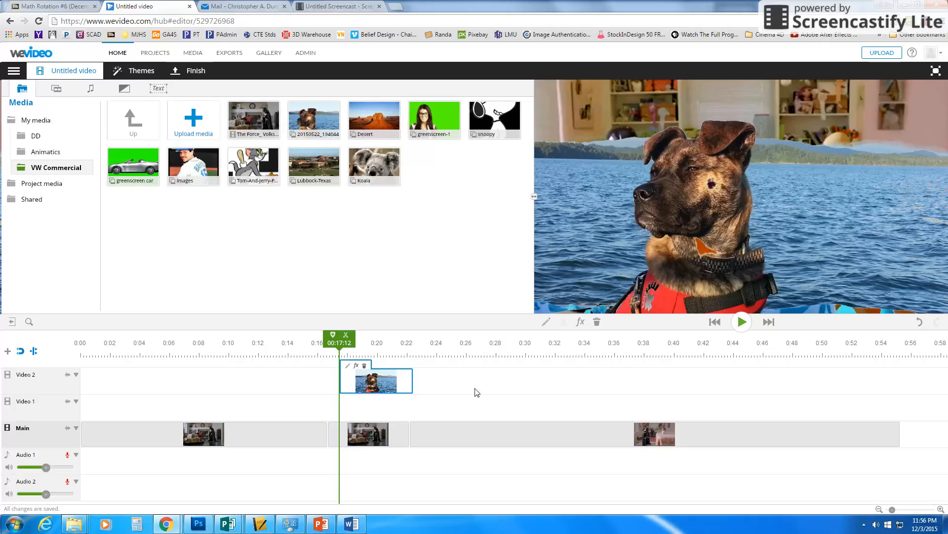
Add the Magenta Blue Thin VU Meters background to the Video 1 track, starting above the short middle clip.
click(56, 91)
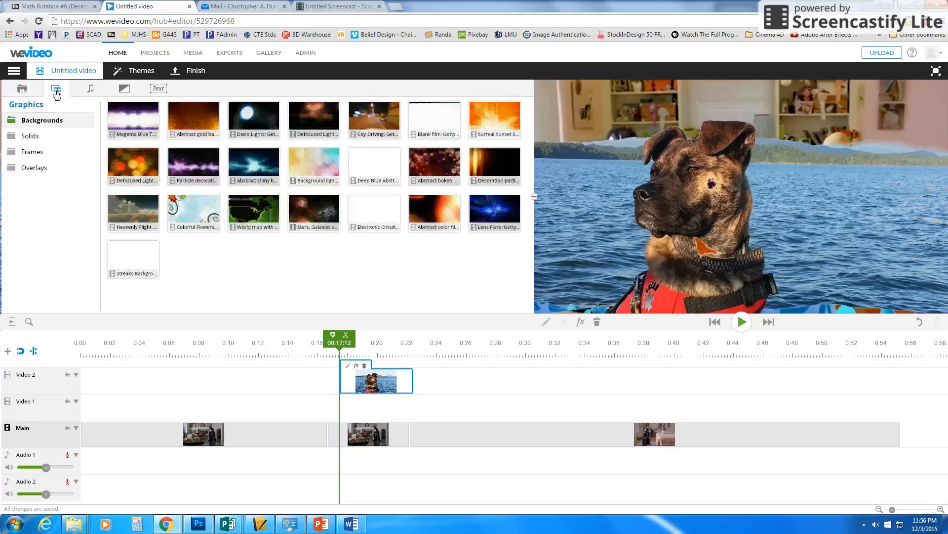
click(134, 117)
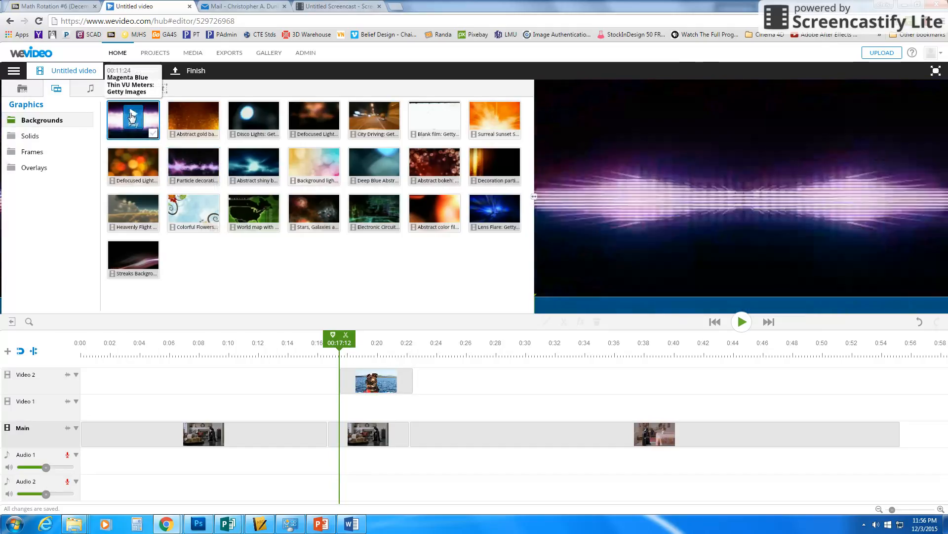
mouse_move(132, 117)
mouse_down()
mouse_move(121, 135)
mouse_move(288, 381)
mouse_move(302, 396)
mouse_move(352, 406)
mouse_up()
click(357, 348)
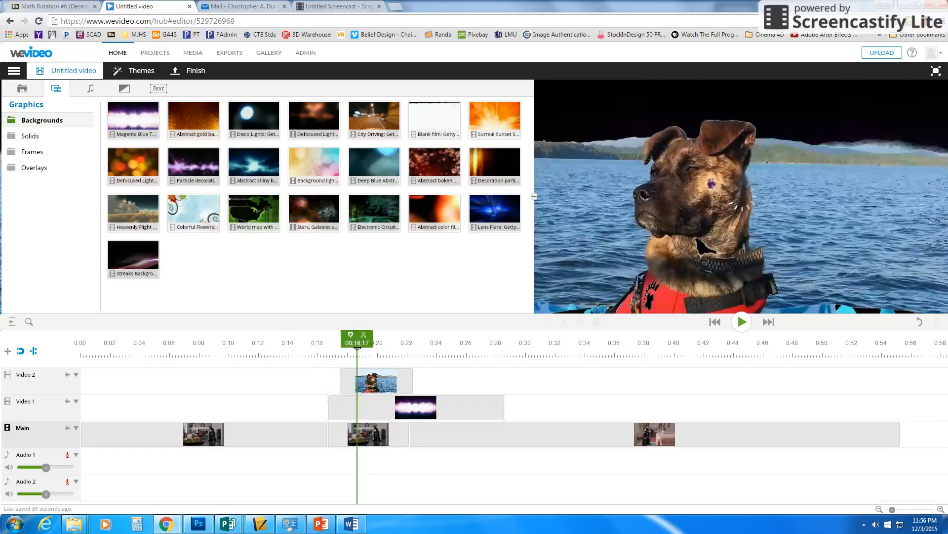
Replace the dog clip on the Video 2 track with the greenscreen-1 image, placed at about 18 seconds.
click(366, 381)
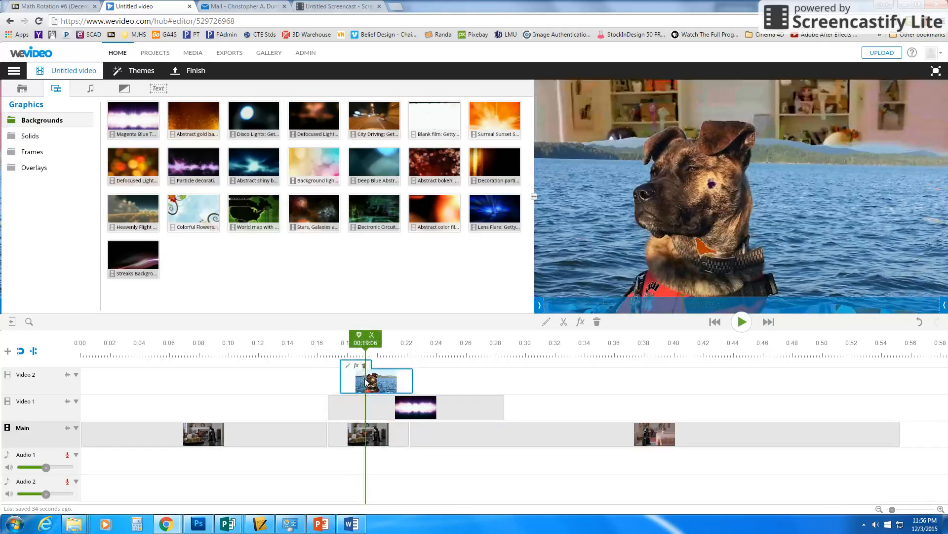
click(364, 366)
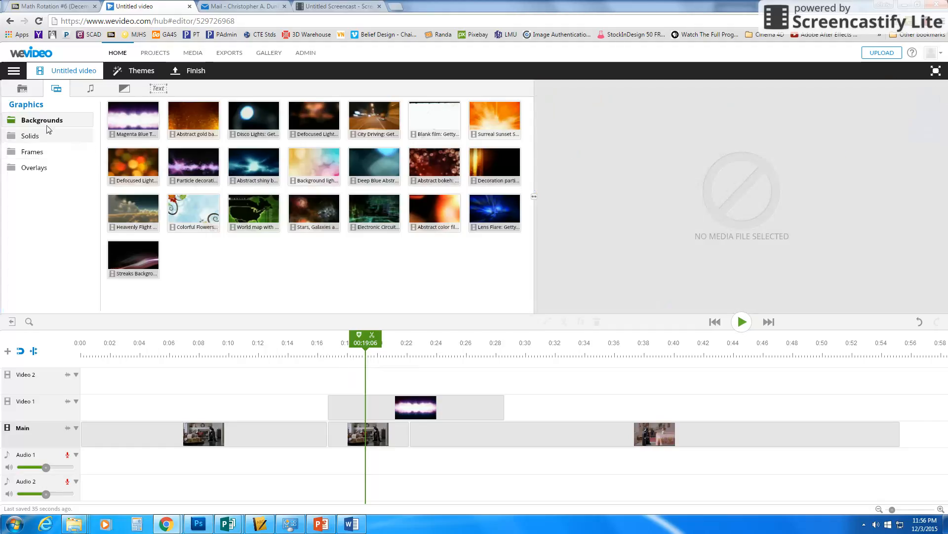
click(21, 89)
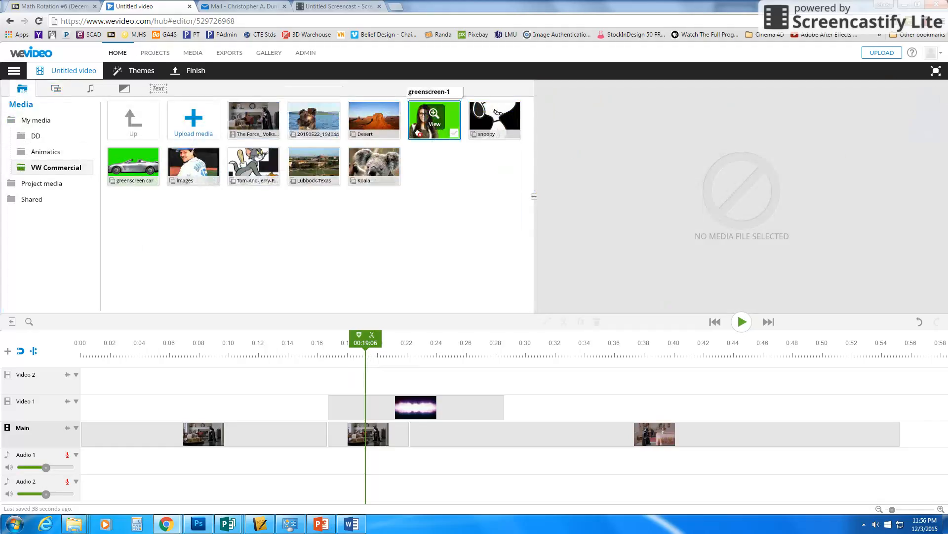
drag(419, 133, 376, 379)
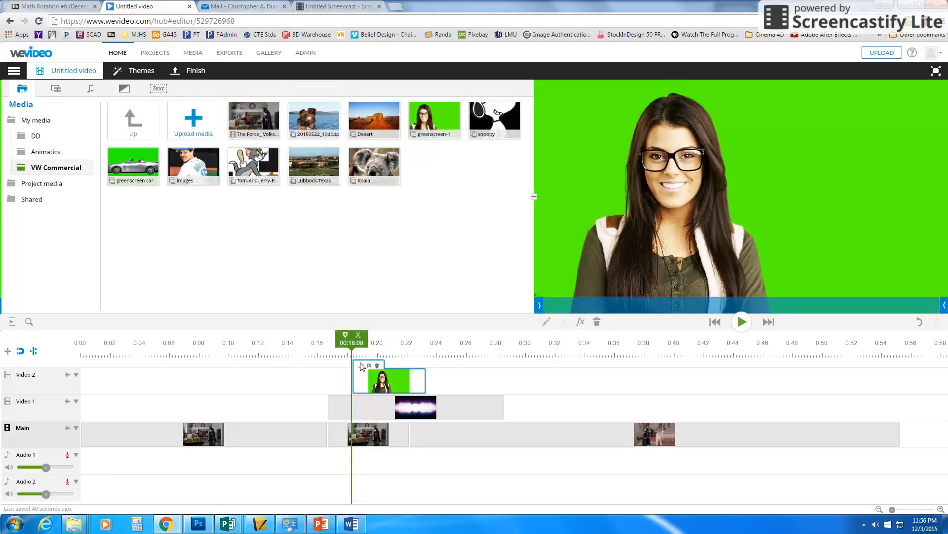
Key out the green background (57ff00) of the new greenscreen-1 clip and finish editing.
click(361, 365)
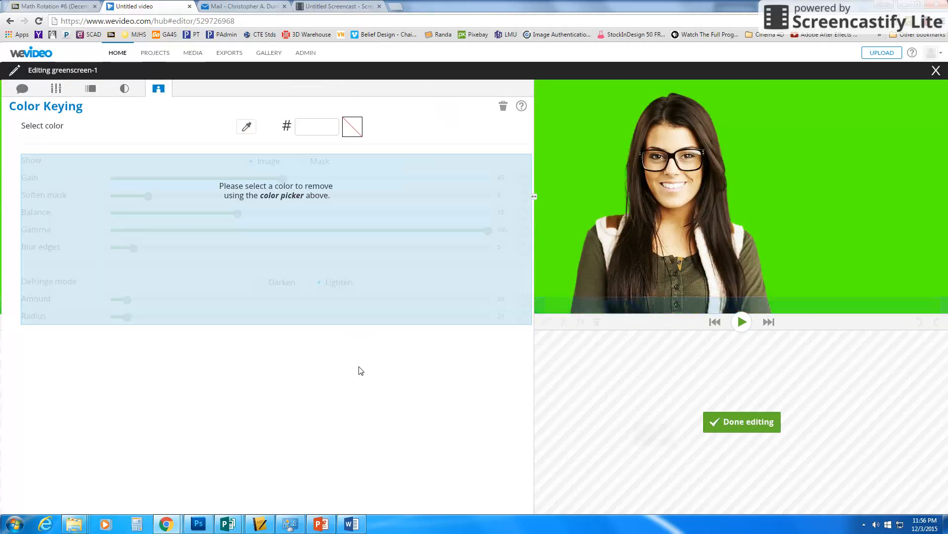
click(247, 129)
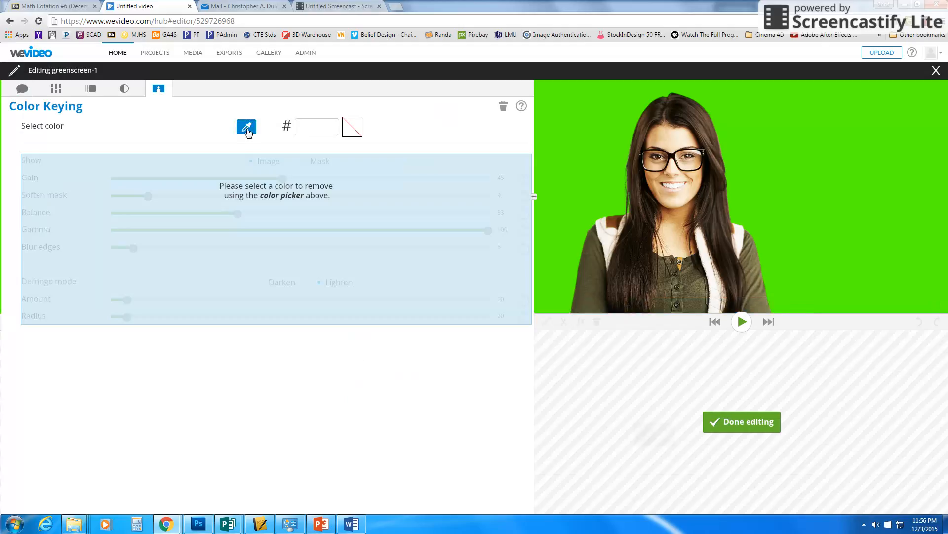
click(567, 131)
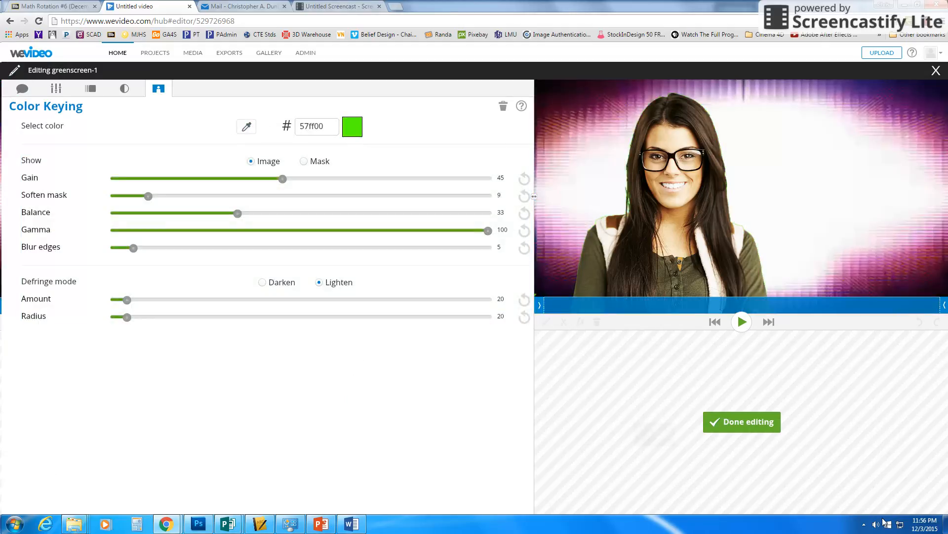
click(734, 423)
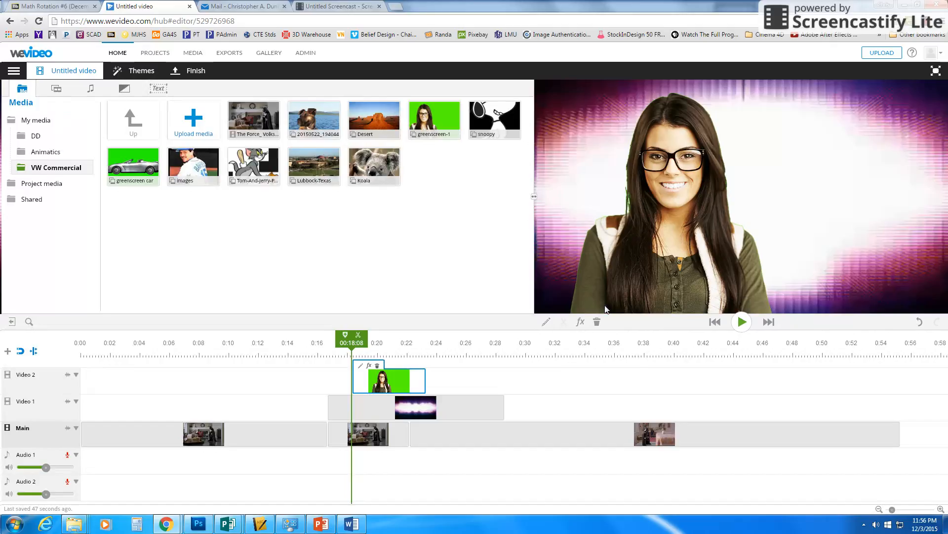
Play the timeline to preview the keyed woman over the animated background, and select her clip on Video 2.
click(56, 89)
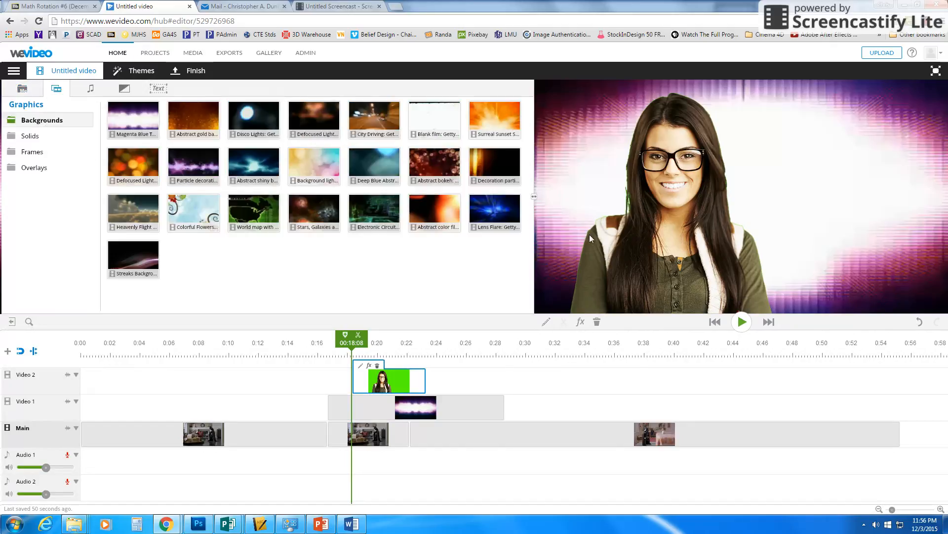
click(741, 322)
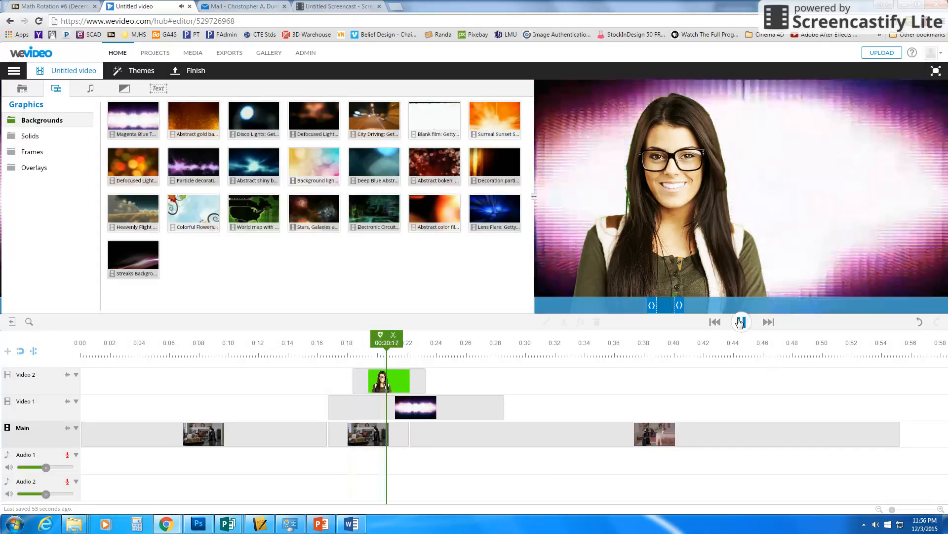
click(356, 388)
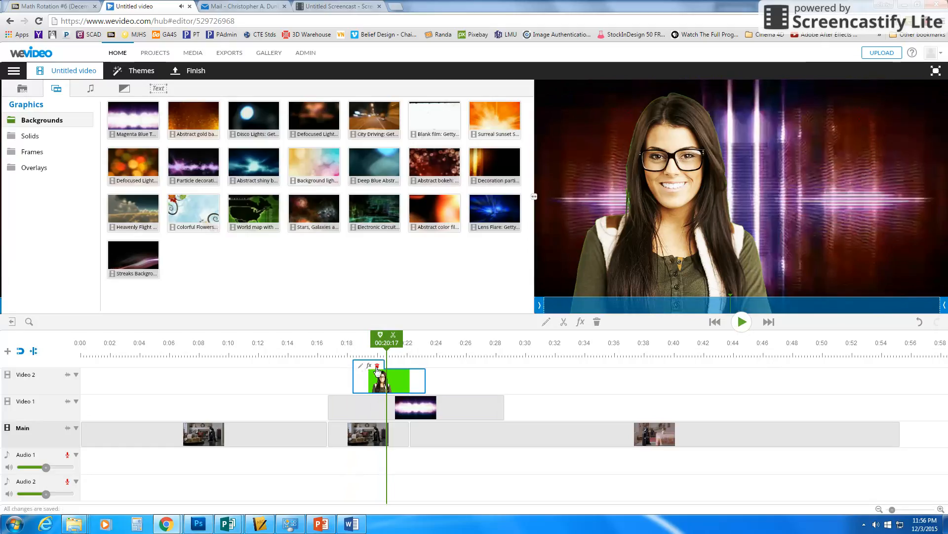